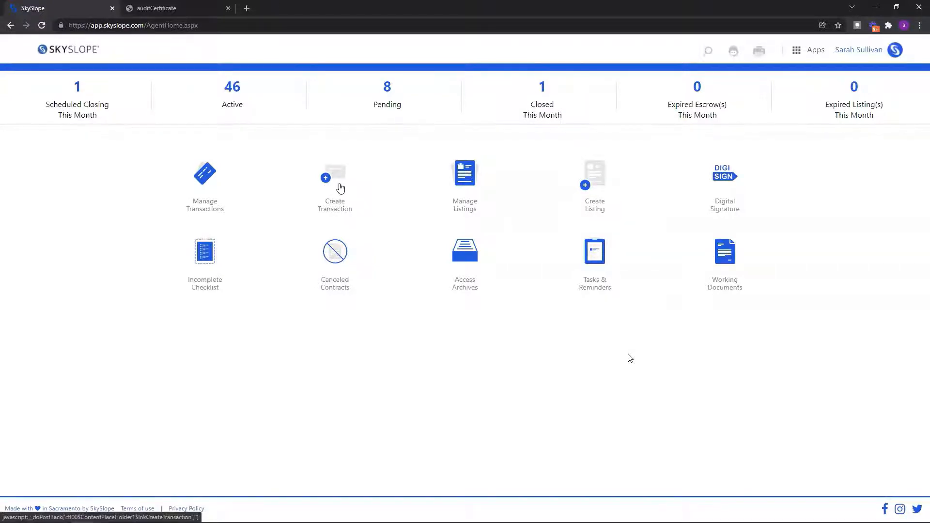
Step: Launch the Create Listing assistant from the SkySlope agent home page
left_click(590, 208)
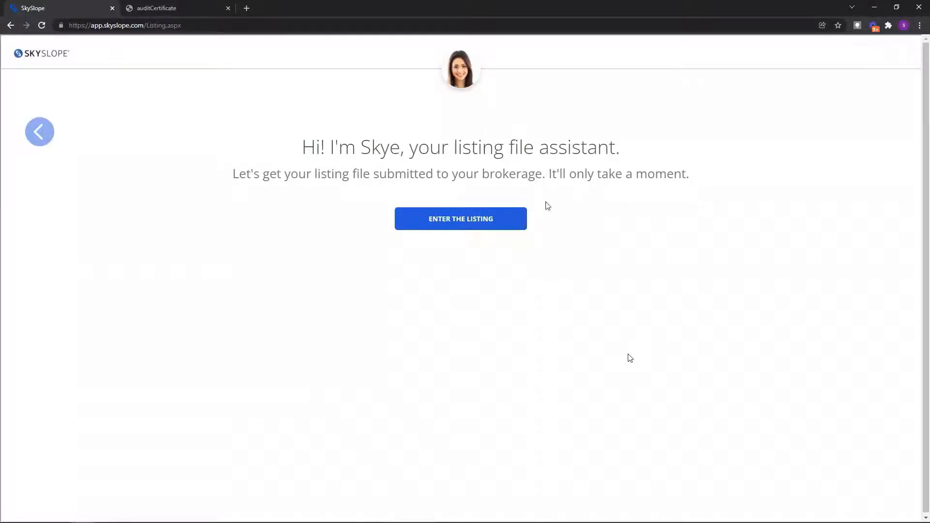
left_click(473, 223)
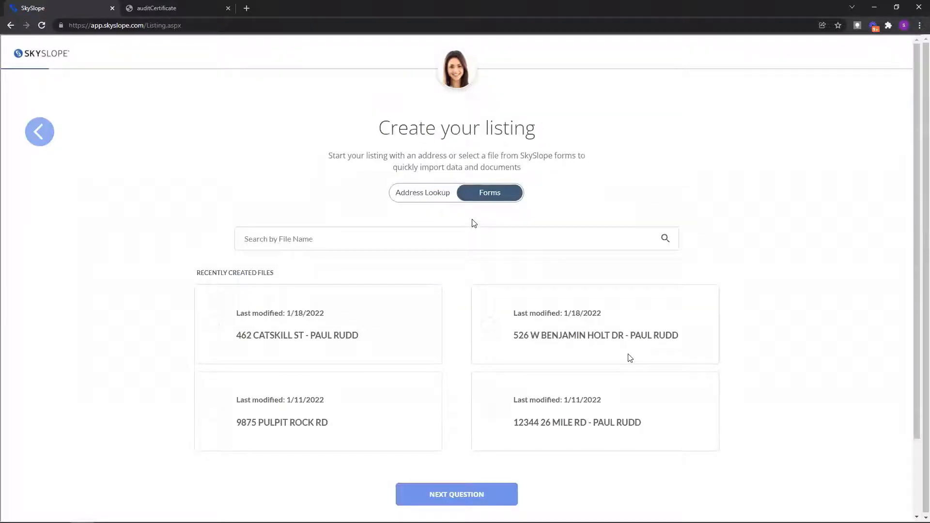
left_click(438, 201)
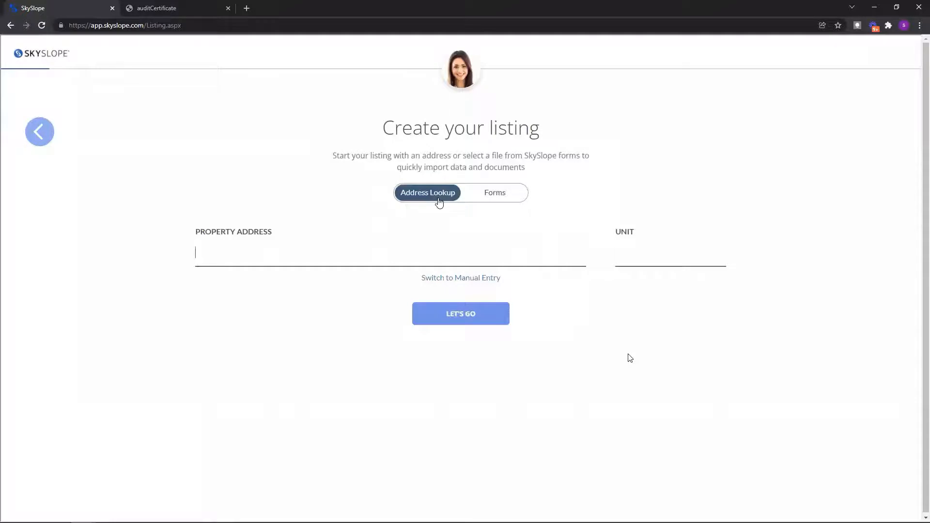
left_click(509, 200)
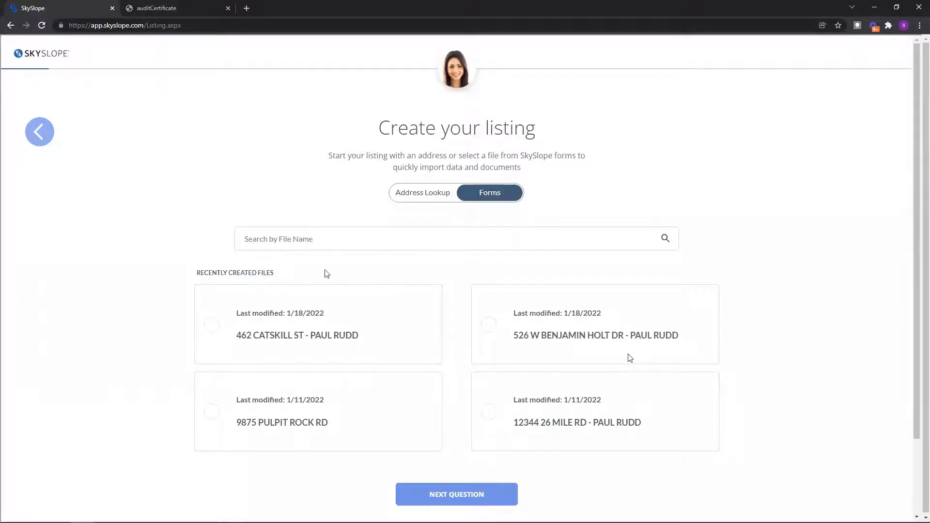
left_click(308, 329)
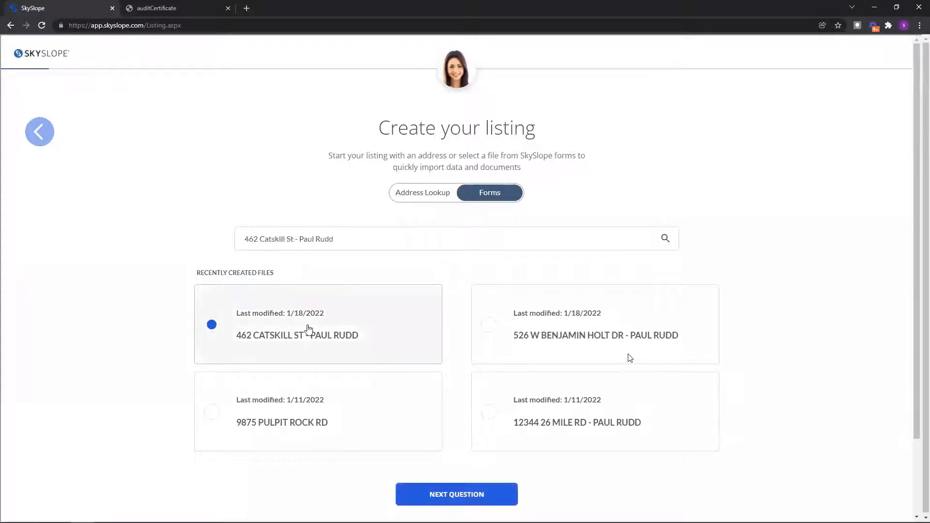
Step: File the listing under the Beverly Hills office with listing type Residential Listing
left_click(503, 494)
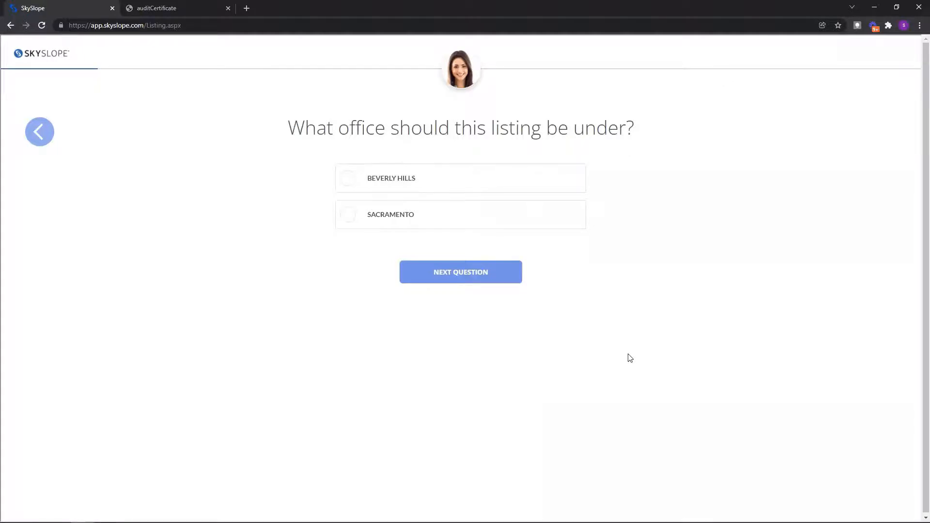
left_click(444, 179)
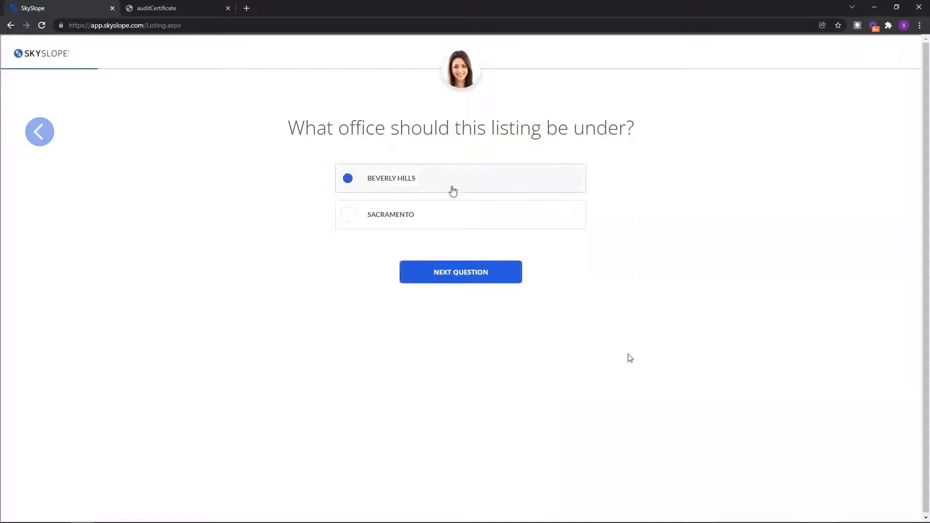
left_click(477, 273)
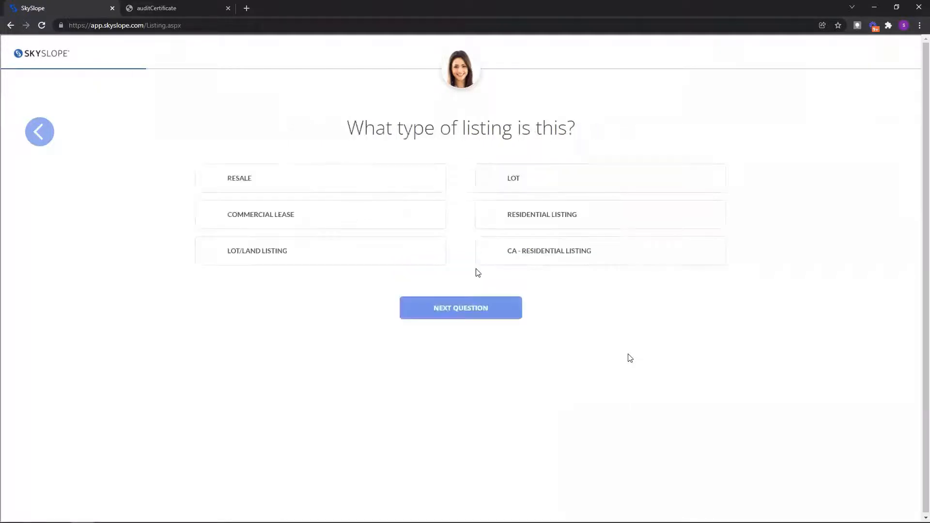
left_click_drag(342, 124, 581, 132)
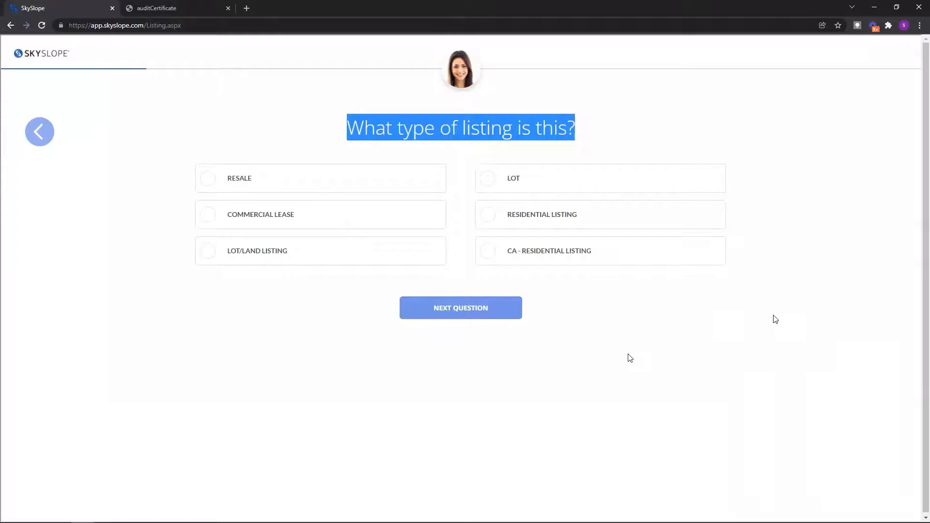
left_click(563, 214)
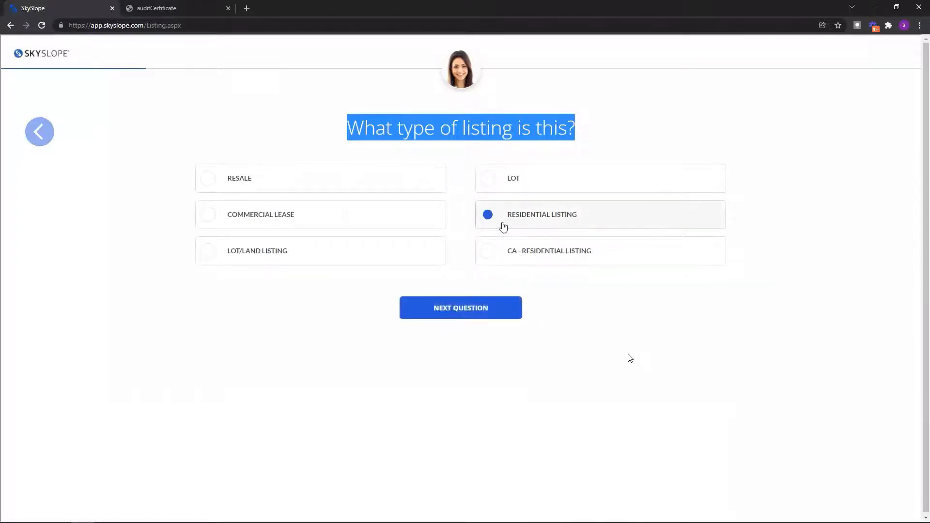
left_click(452, 319)
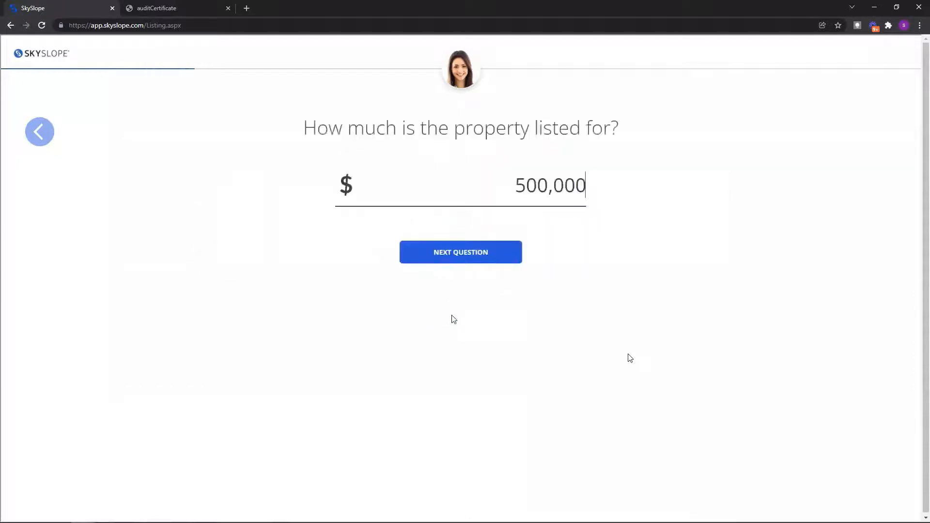
Step: Keep the $500,000 price and enter a 3% listing commission and $15,000 flat sales commission
left_click_drag(300, 138, 634, 120)
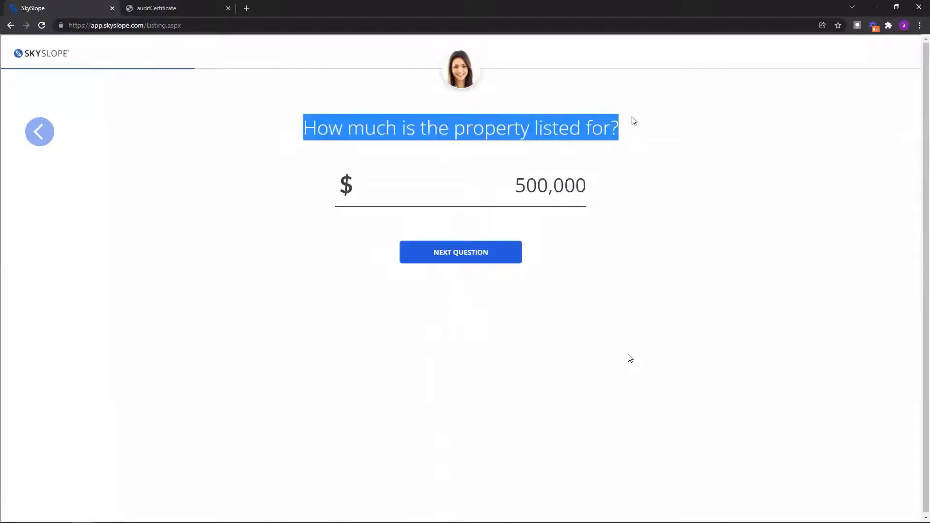
left_click(582, 189)
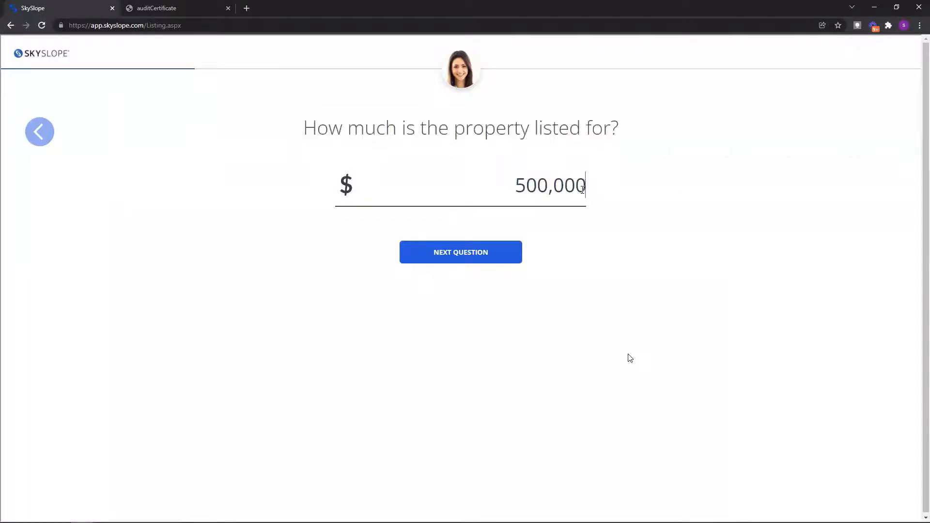
left_click(468, 258)
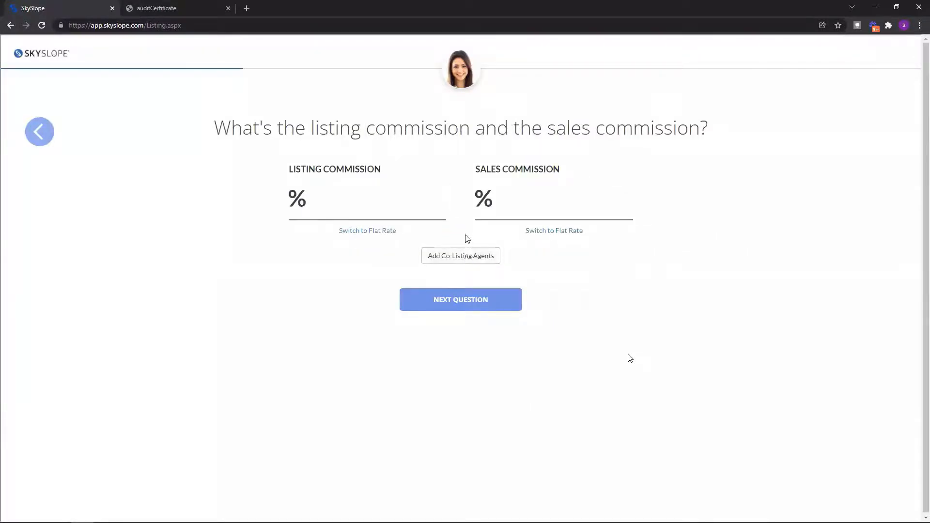
type("3")
left_click(574, 231)
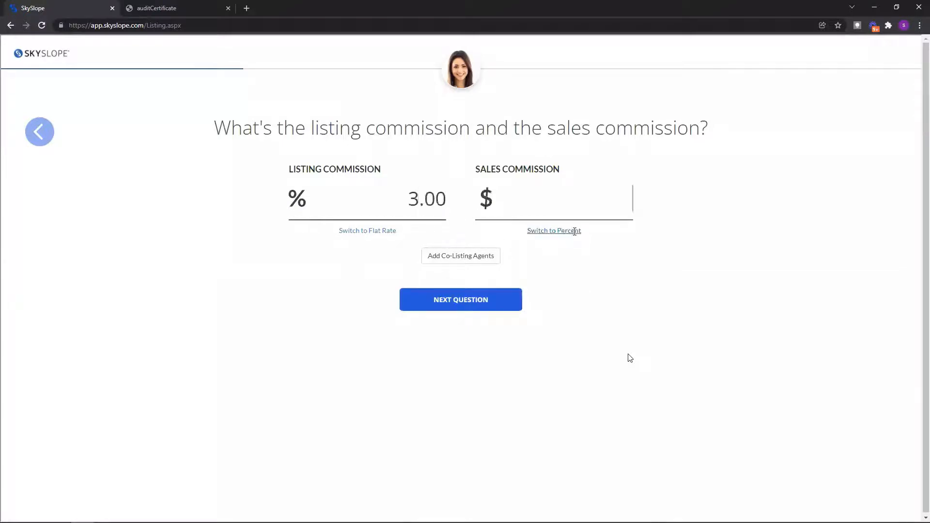
type("15,000")
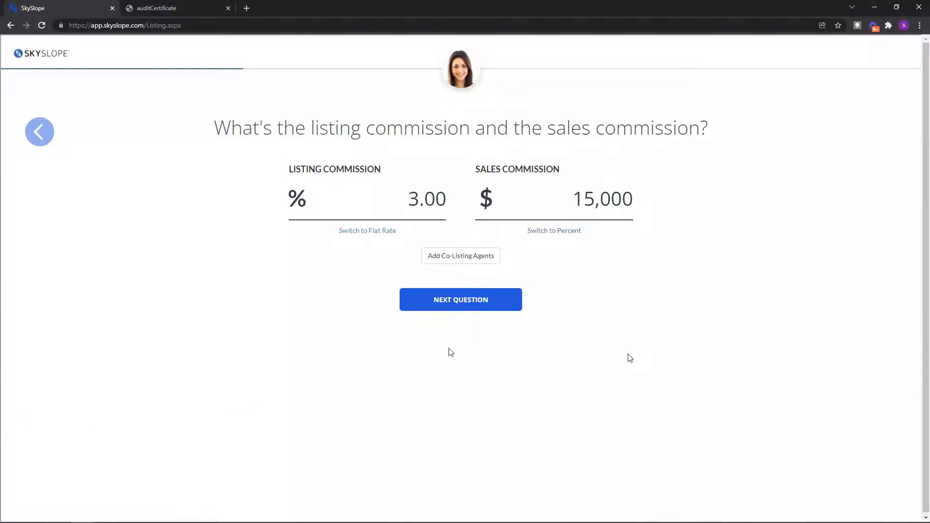
left_click(467, 259)
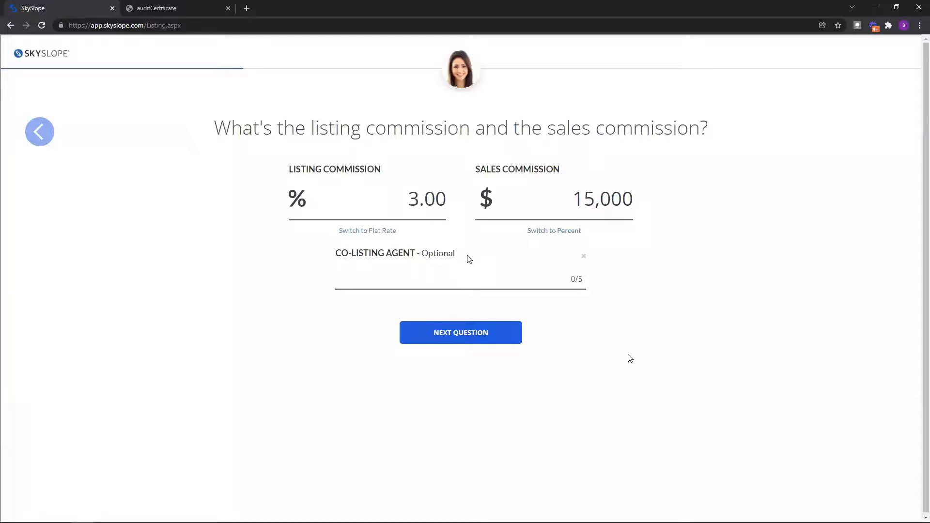
left_click(452, 339)
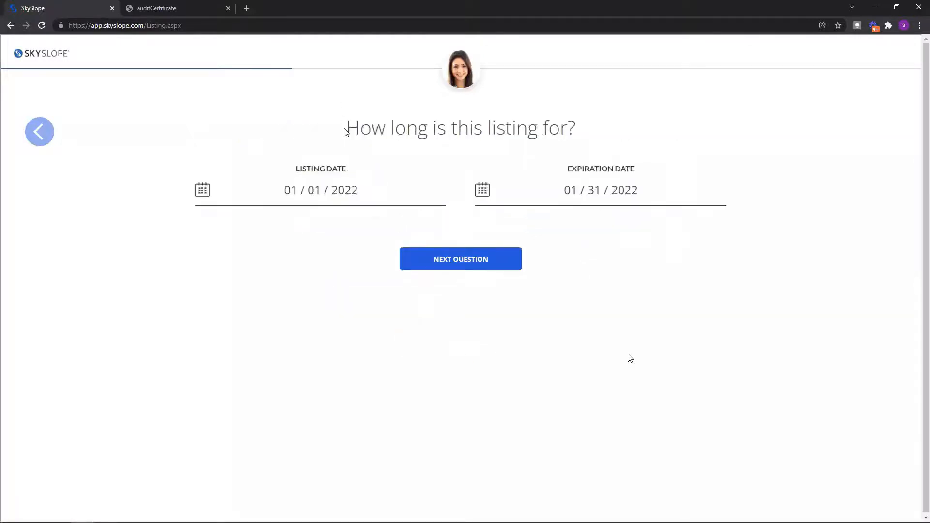
Step: Accept the 01/01/2022–01/31/2022 listing period and enter the seller's phone number
left_click_drag(345, 128, 598, 130)
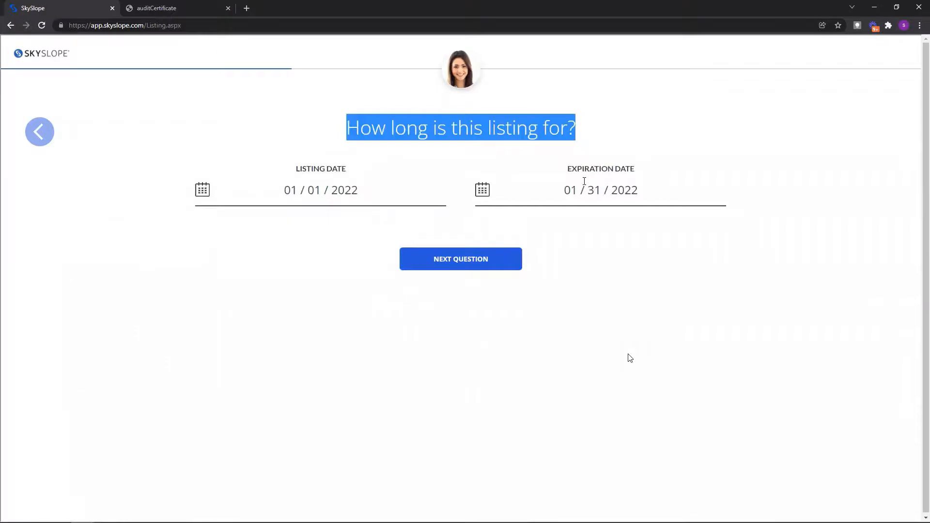
left_click(464, 259)
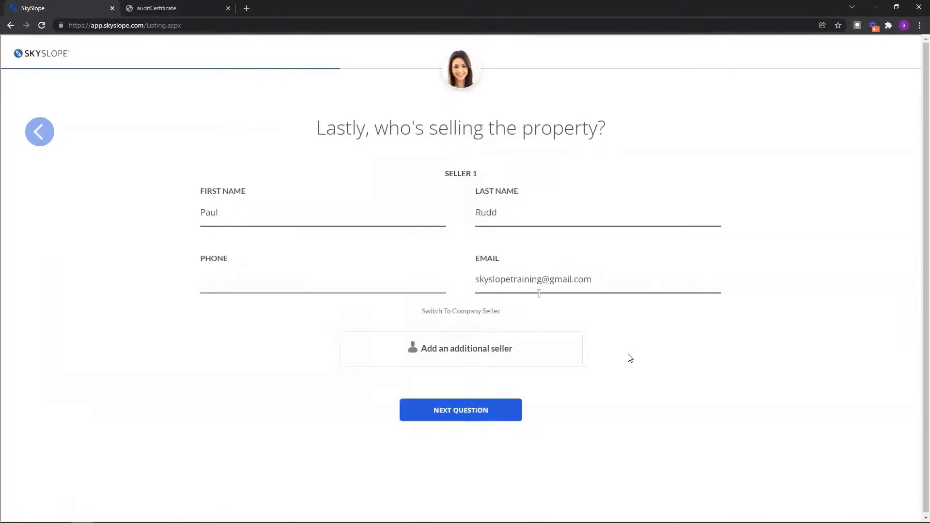
left_click(383, 279)
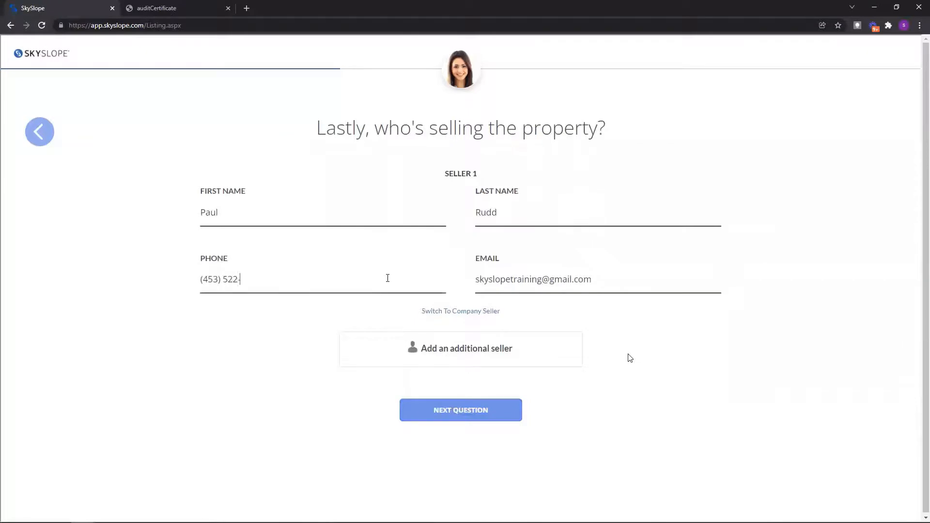
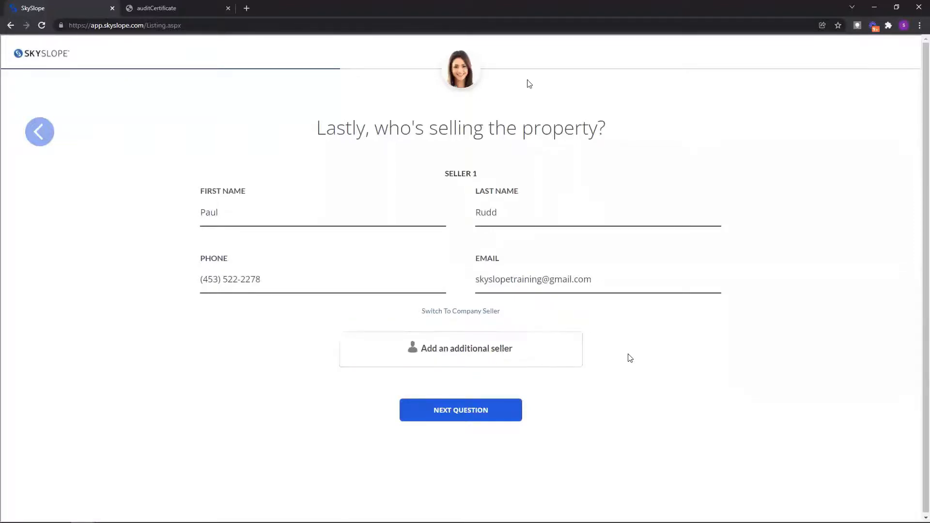
left_click(472, 415)
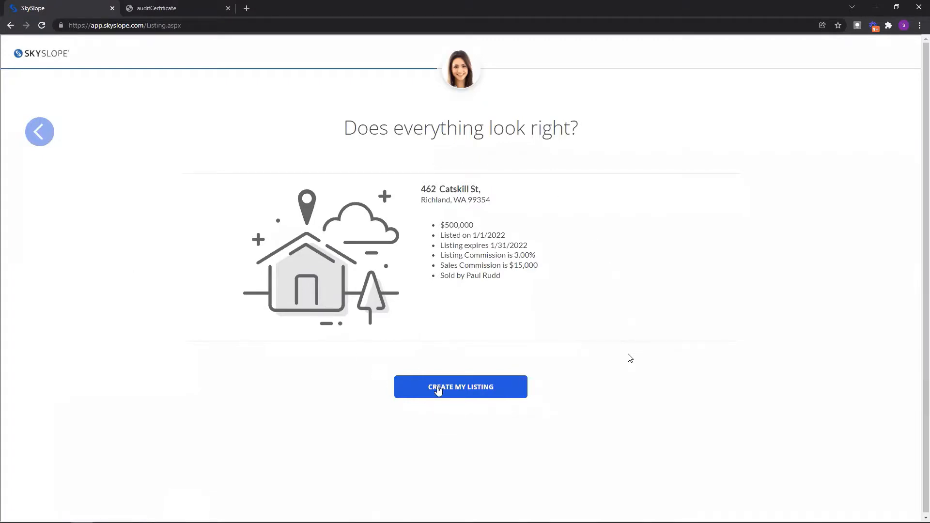
left_click(438, 390)
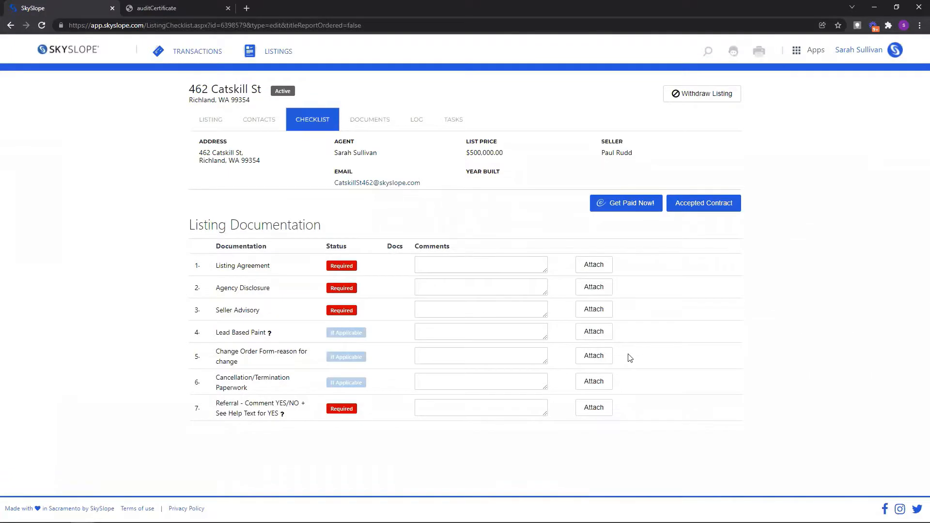
Step: Show the listing's Documents list containing the Residential Listing Contract Exclusive
left_click(363, 120)
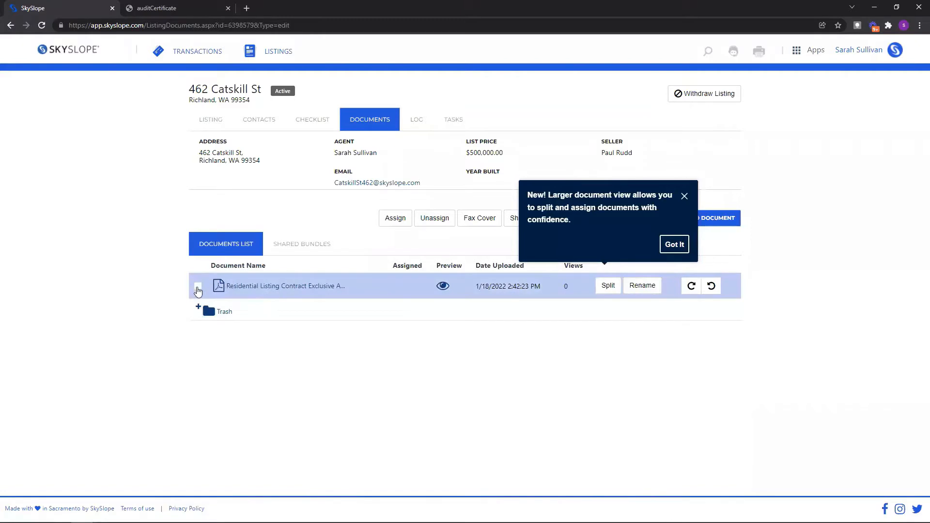
Step: Assign the Residential Listing Contract Exclusive document to the Listing Agreement checklist item
left_click(197, 288)
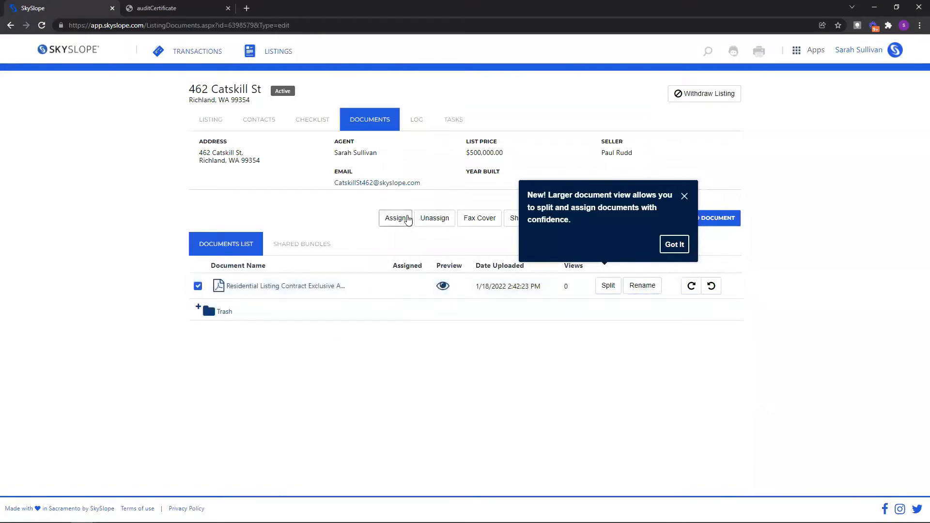
left_click(408, 219)
left_click(417, 281)
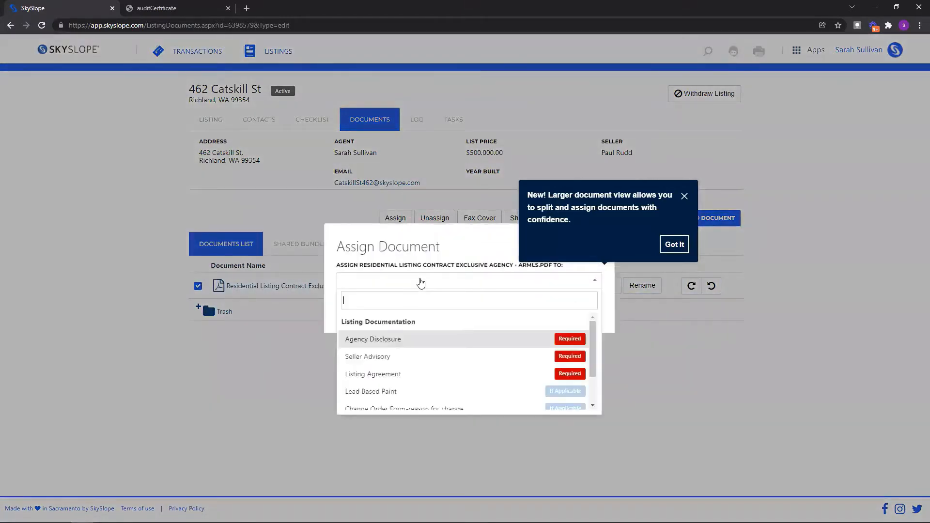
left_click(421, 374)
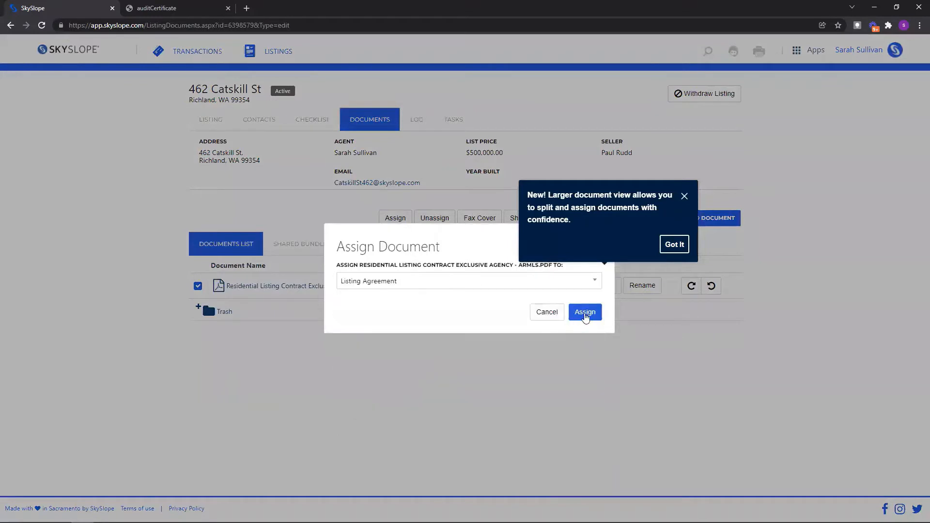
left_click(576, 311)
Step: Dismiss the document view notice and return to the listing documentation checklist
left_click(685, 196)
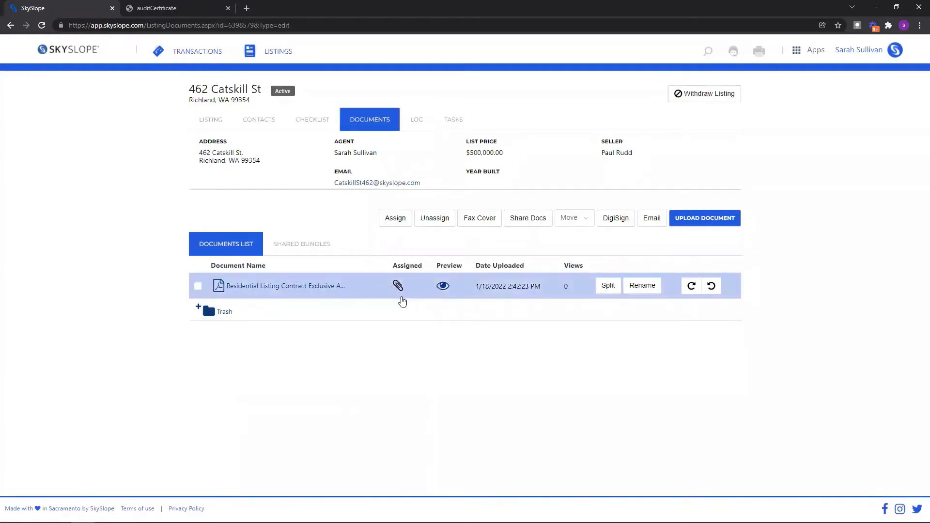
mouse_move(396, 288)
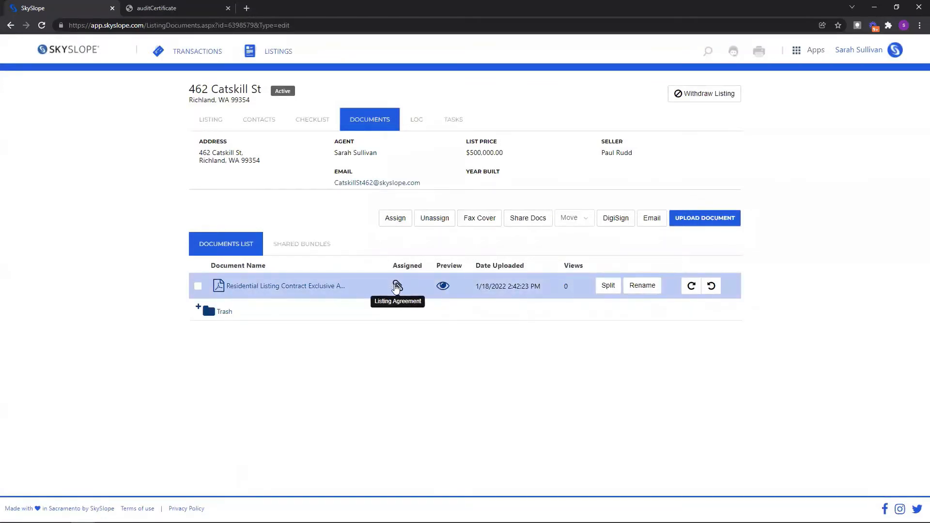
left_click(317, 128)
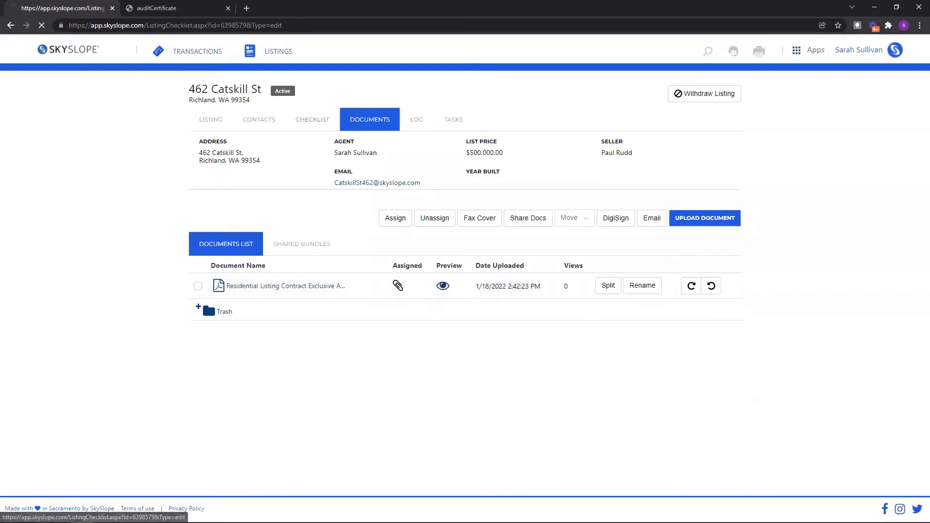